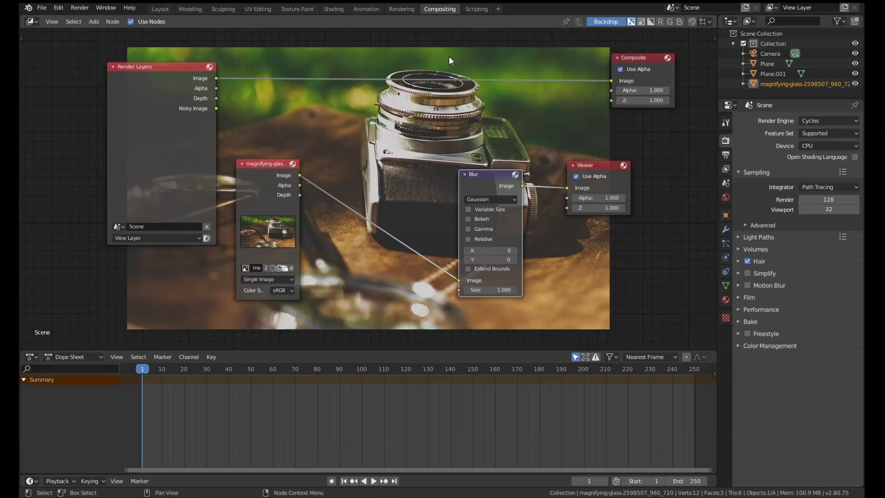
Set the Blur node's X and Y sizes to 50, then raise both to 100.
scroll(543, 273, up, 1)
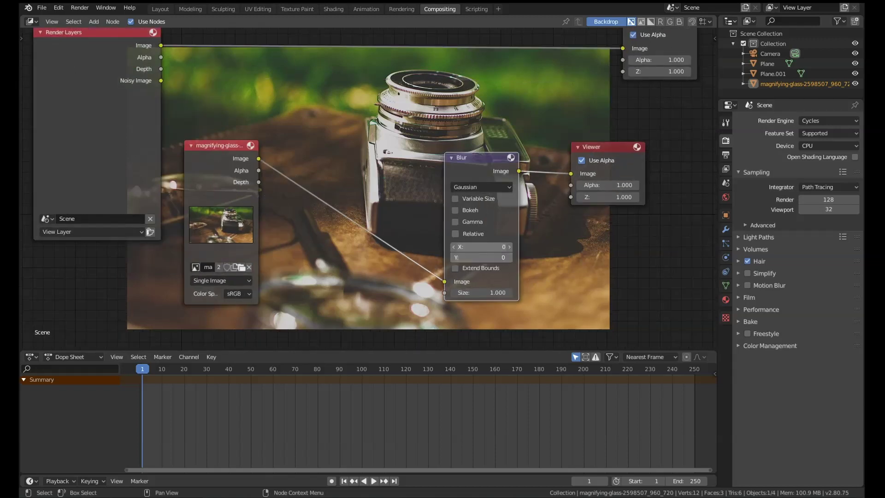
click(486, 246)
text(50)
key(Tab)
text(50)
key(Return)
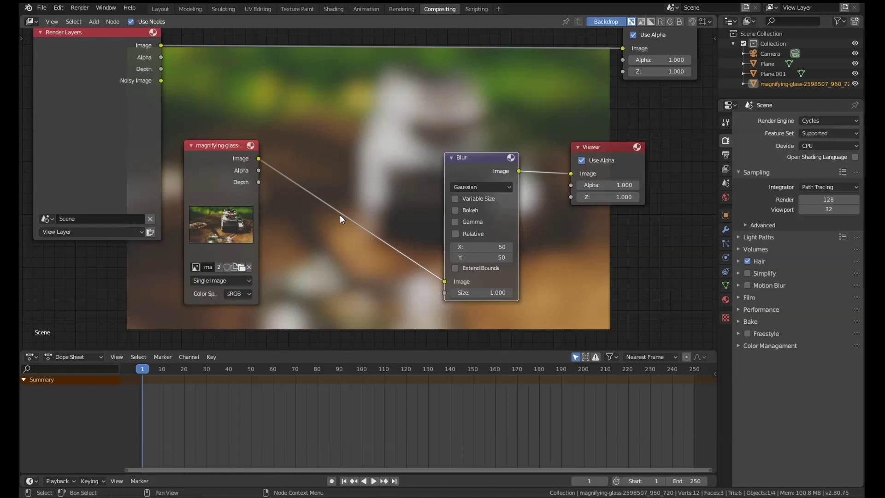
mouse_move(492, 248)
mouse_down()
mouse_move(492, 258)
mouse_move(492, 248)
mouse_up()
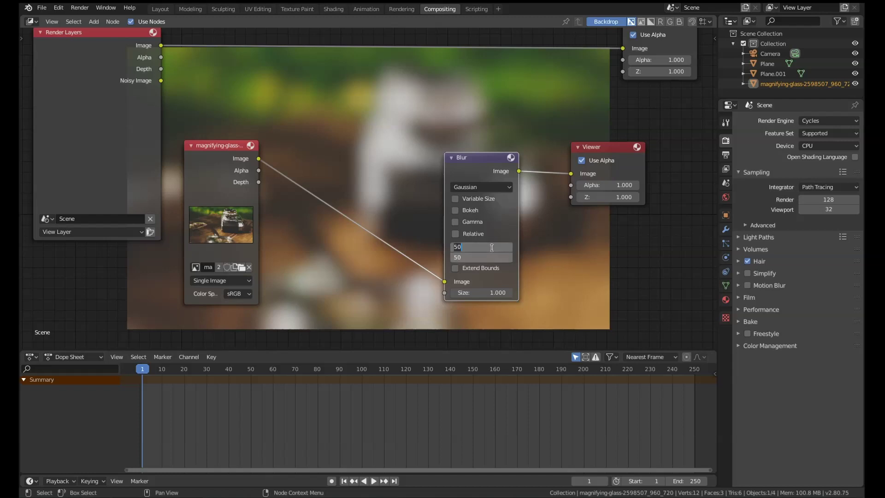
text(100)
key(Return)
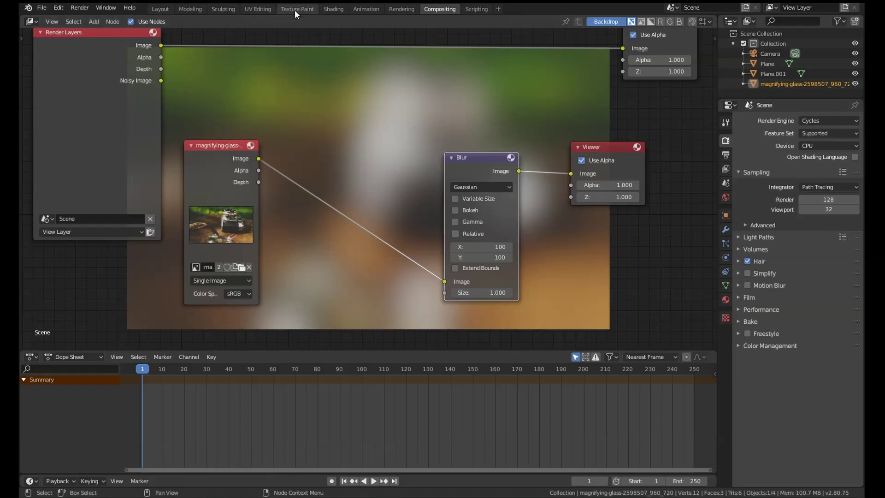
Switch to the Shading workspace and return the 3D view to the camera view.
click(334, 10)
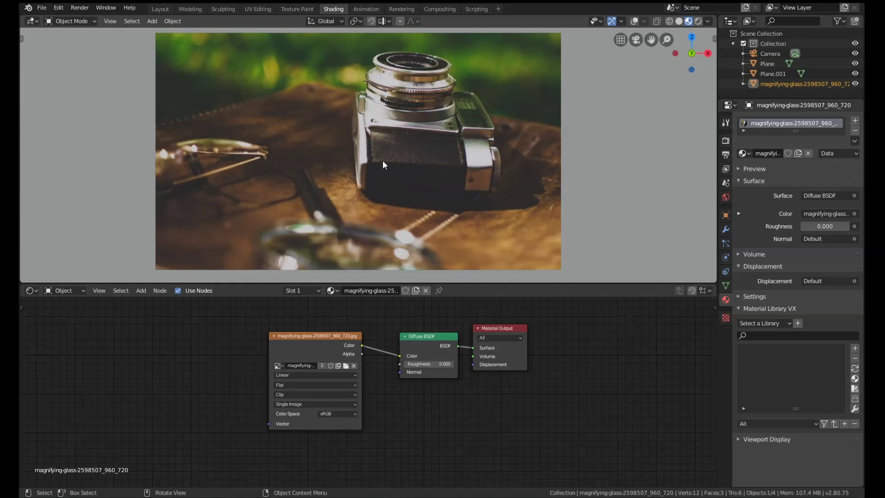
middle_drag(383, 160, 388, 173)
key(KP_0)
middle_drag(368, 322, 474, 338)
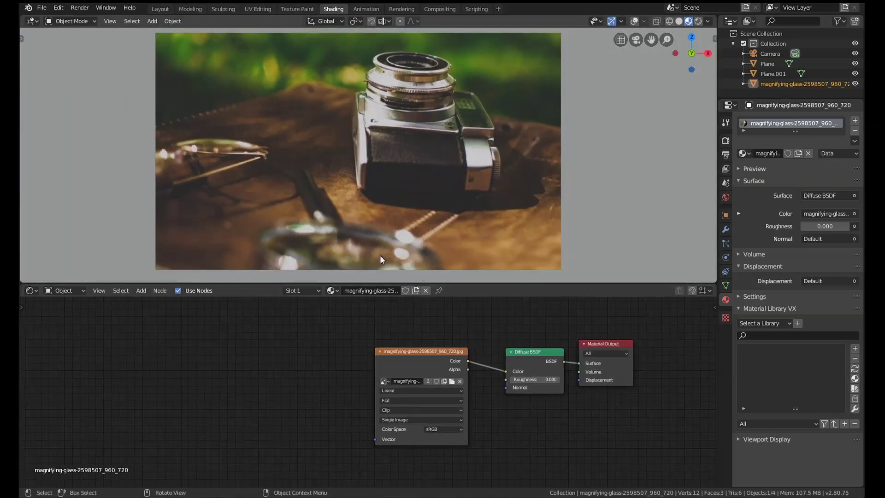
Add a Texture Coordinate node by searching 'tex' and place it left of the image texture.
key(shift+a)
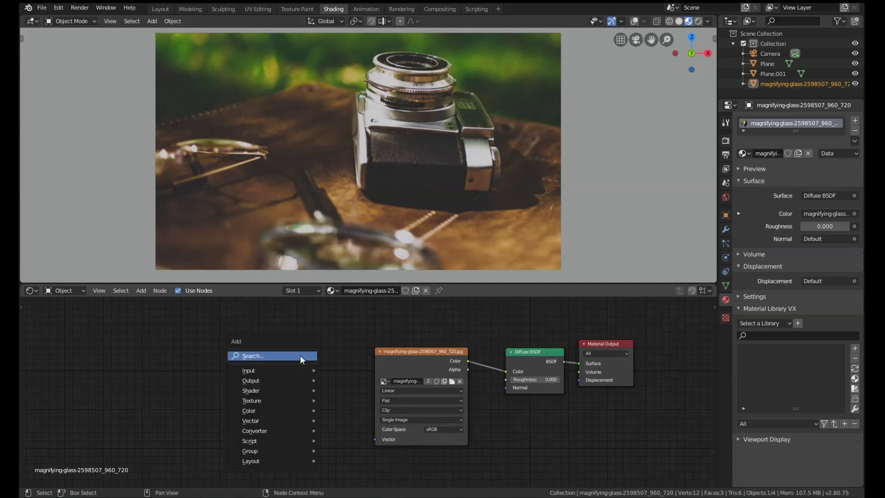
click(301, 356)
text(tex)
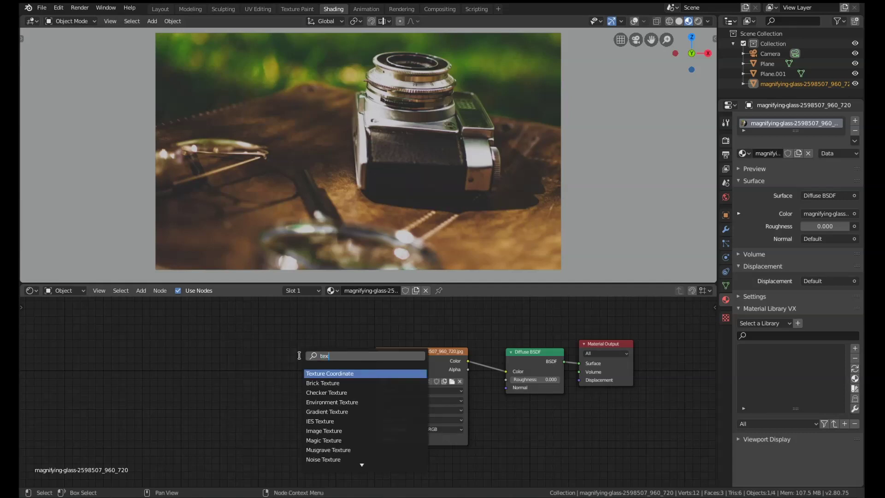
key(Return)
click(125, 364)
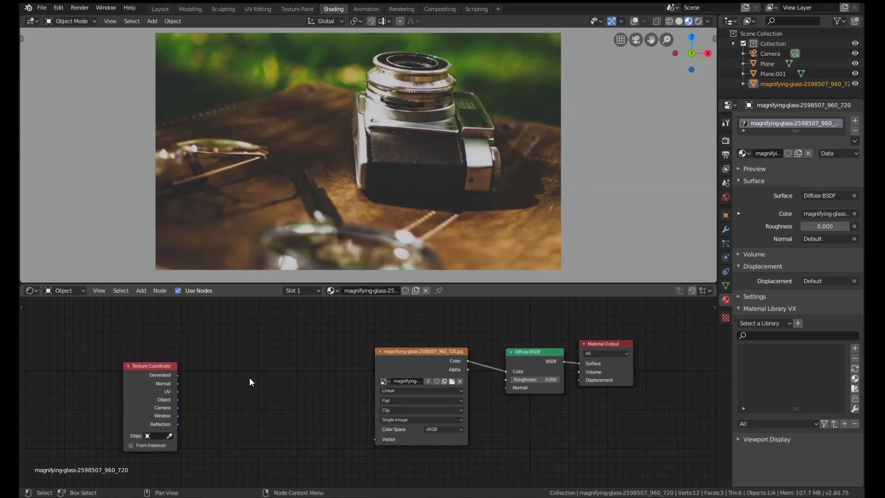
middle_drag(234, 367, 391, 351)
drag(337, 358, 304, 358)
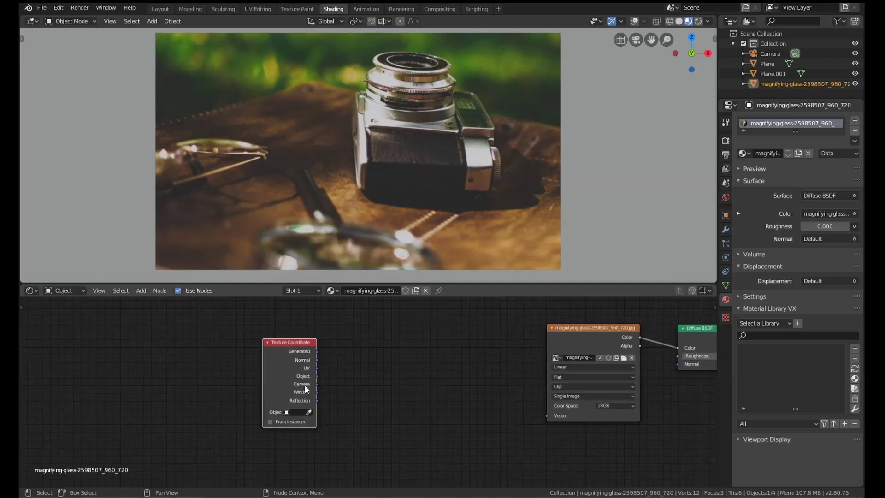
scroll(306, 388, up, 1)
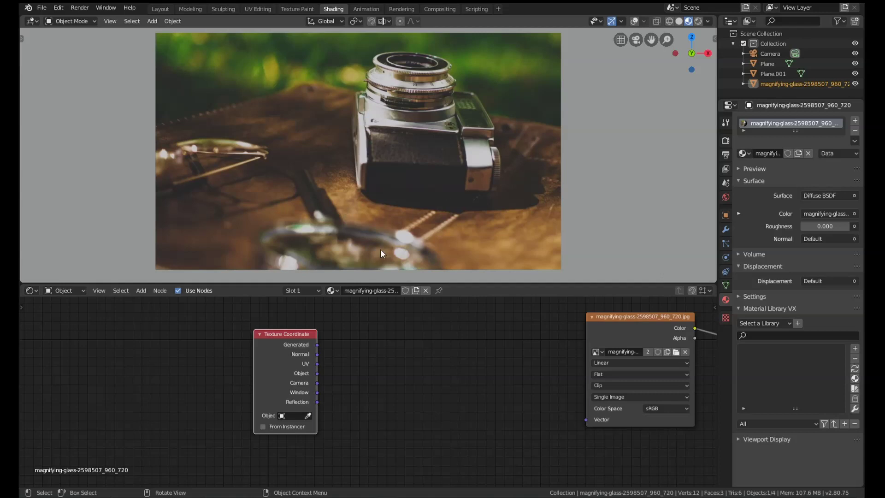
Add a Mix Shader node via a 'mix' search, then delete it as unwanted.
key(shift+a)
click(350, 326)
text(mix)
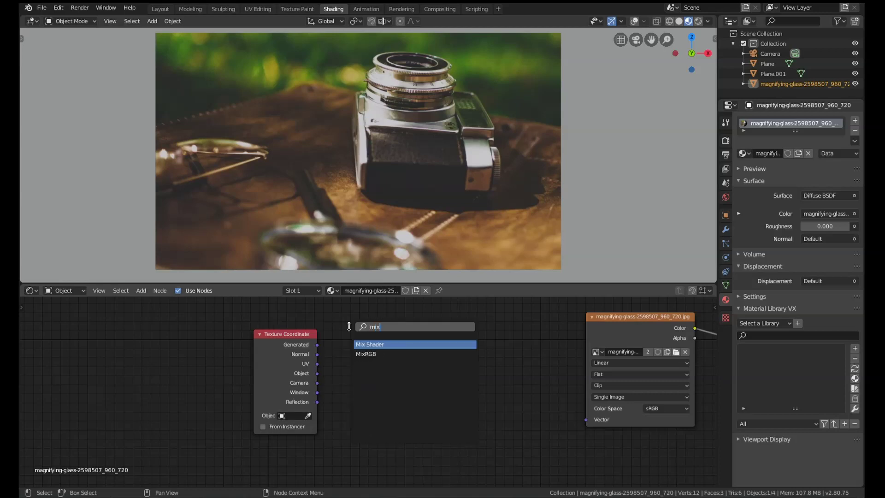
key(Return)
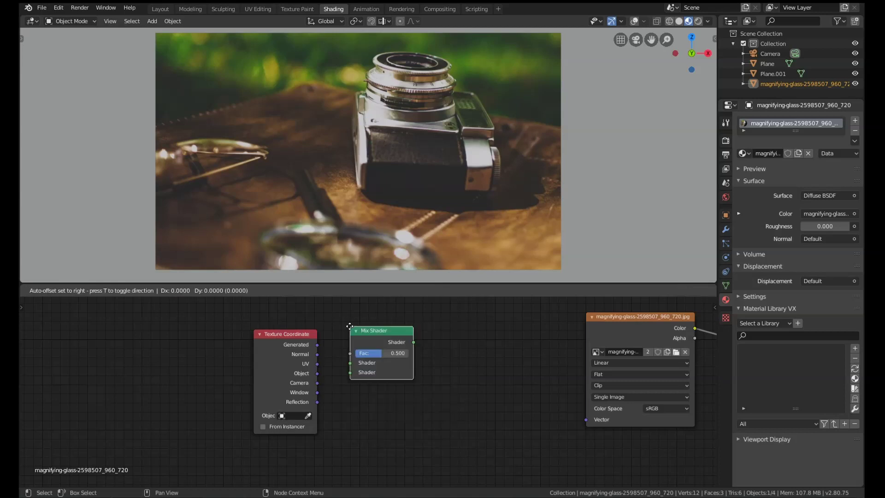
click(417, 327)
key(Delete)
Add a MixRGB node between the other nodes and place a duplicate to its right.
key(shift+a)
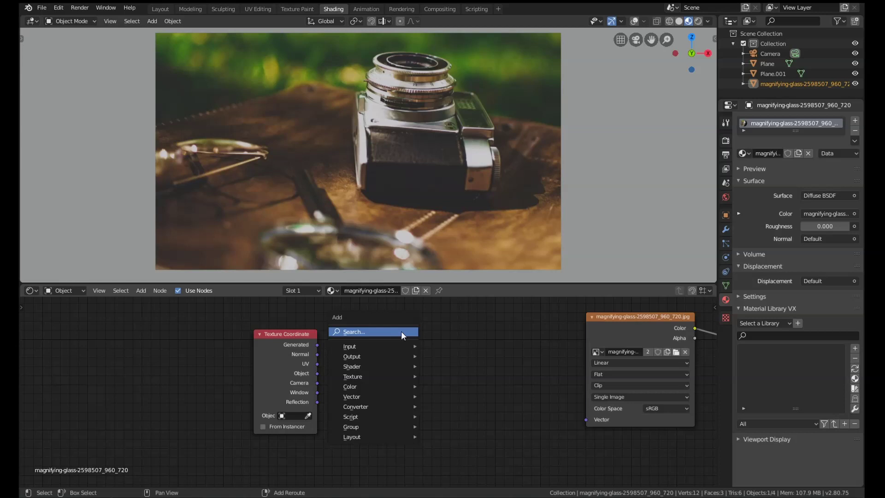
click(401, 331)
text(mix)
click(417, 359)
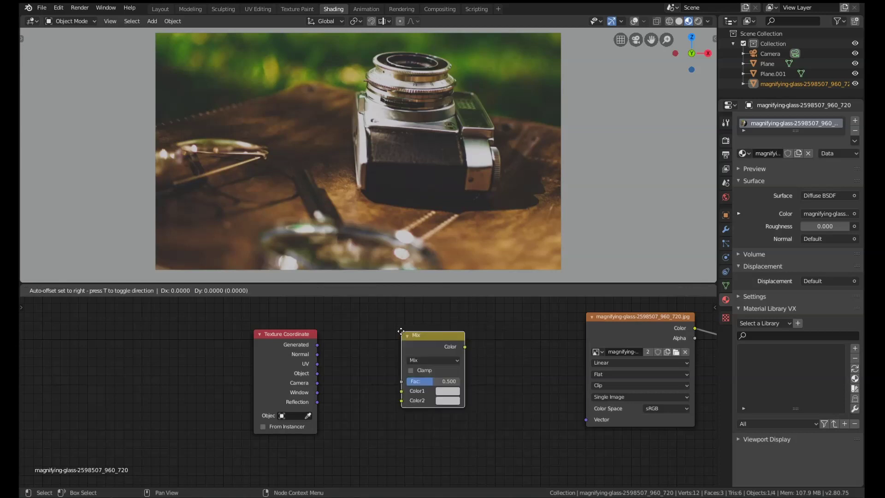
click(443, 356)
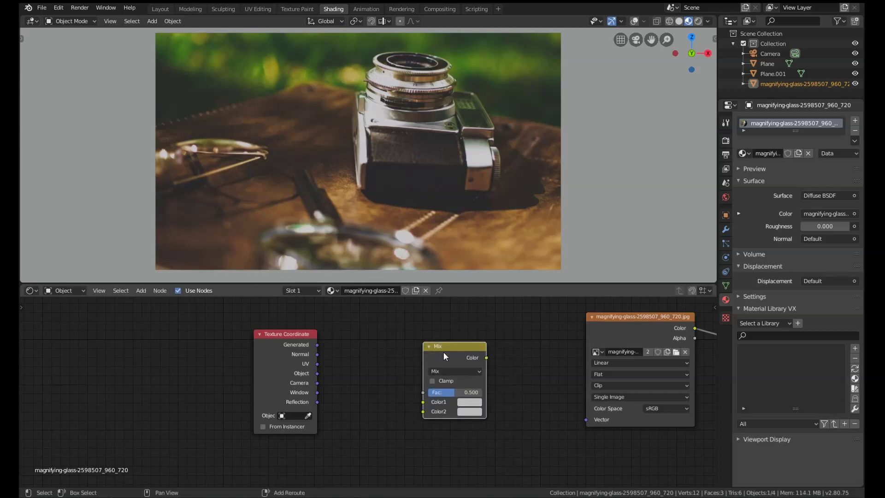
key(shift+d)
click(520, 355)
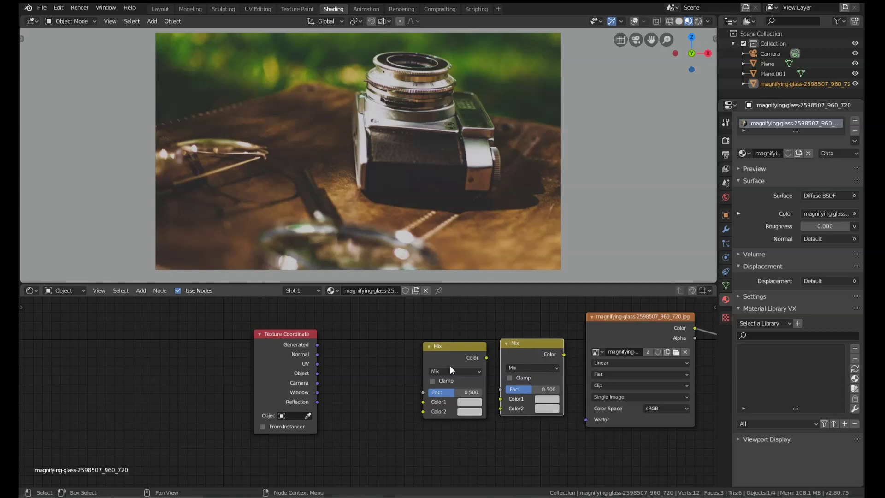
Add a Noise Texture node, searched as 'no', just before the Mix nodes.
key(shift+a)
click(363, 358)
text(noise)
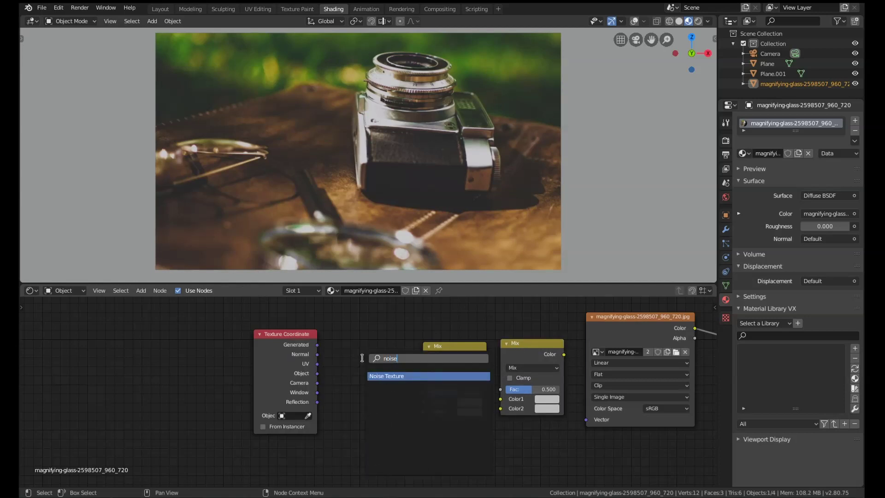
key(Return)
click(344, 359)
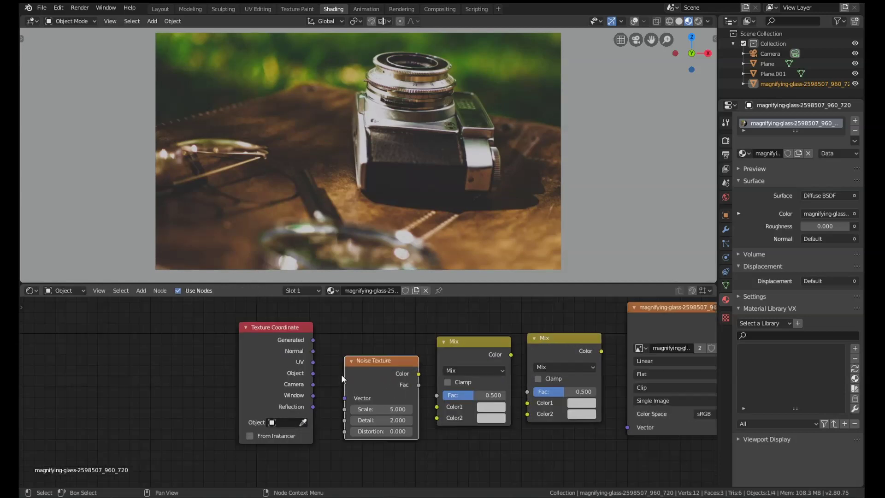
scroll(339, 377, up, 2)
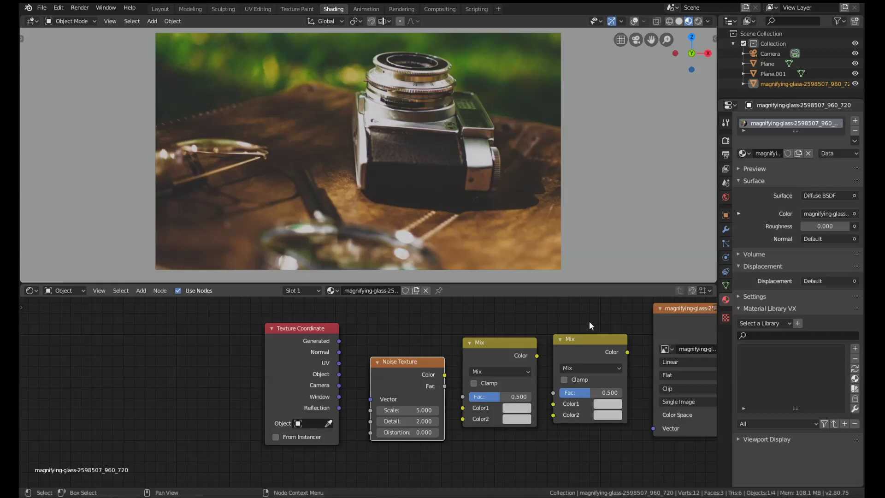
Connect the Texture Coordinate UV output to the Noise Texture's Vector input.
drag(332, 378, 276, 346)
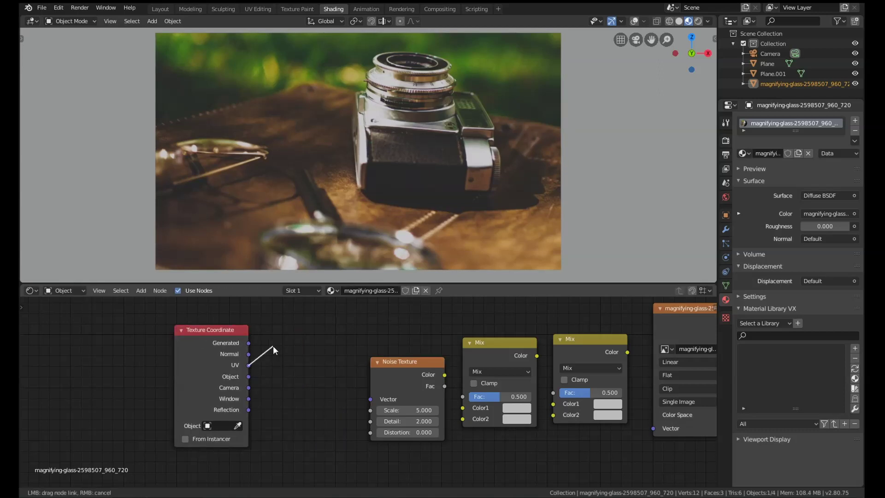
drag(261, 398, 377, 400)
drag(405, 369, 340, 364)
scroll(360, 455, up, 1)
Set the Noise Texture's Distortion to 50, Detail to 16 and Scale to 1000000.
click(339, 420)
text(0.0)
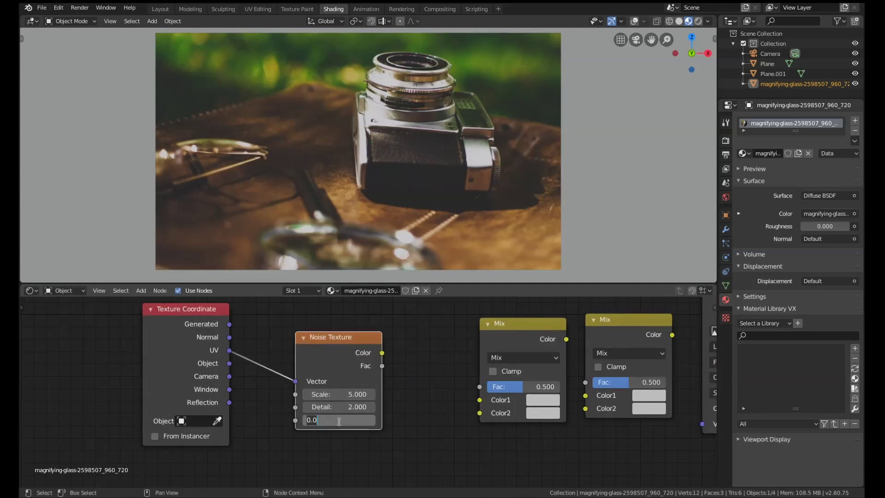
key(Return)
click(328, 407)
text(16)
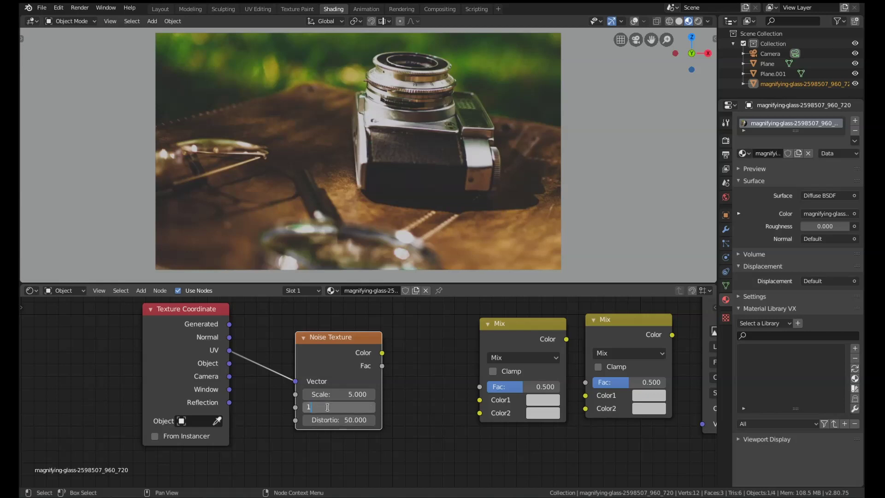
key(Return)
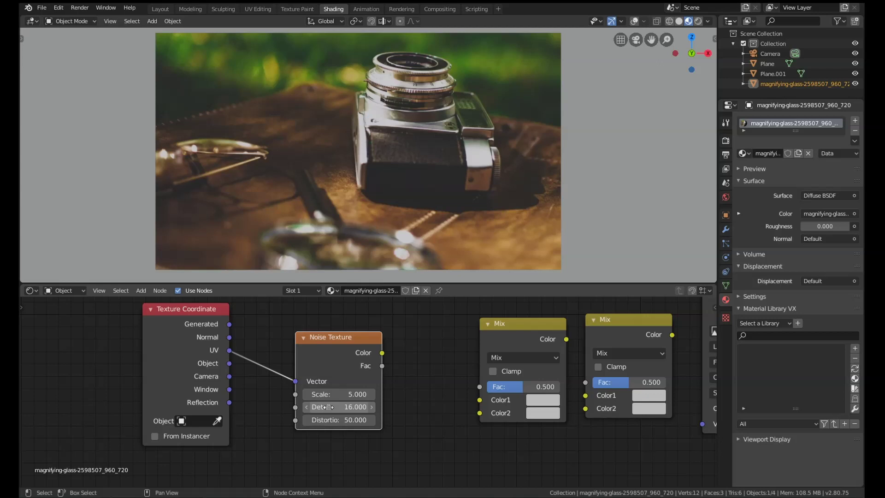
click(351, 394)
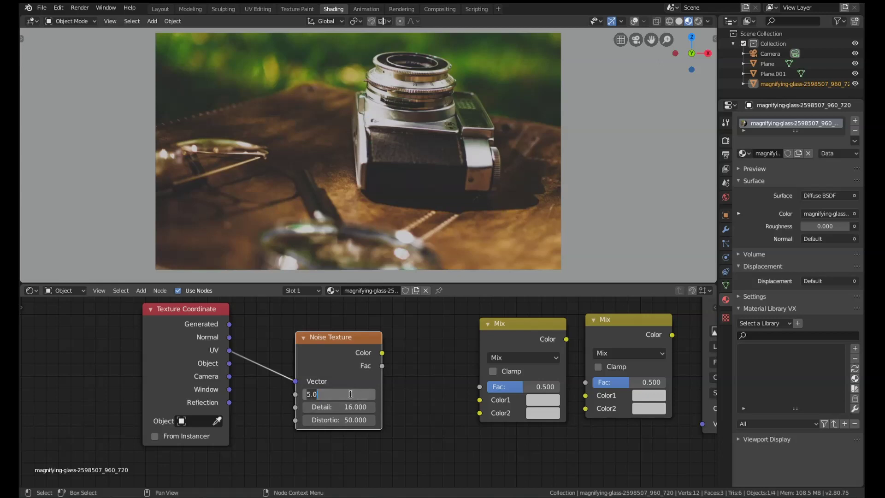
text(1000000)
key(Return)
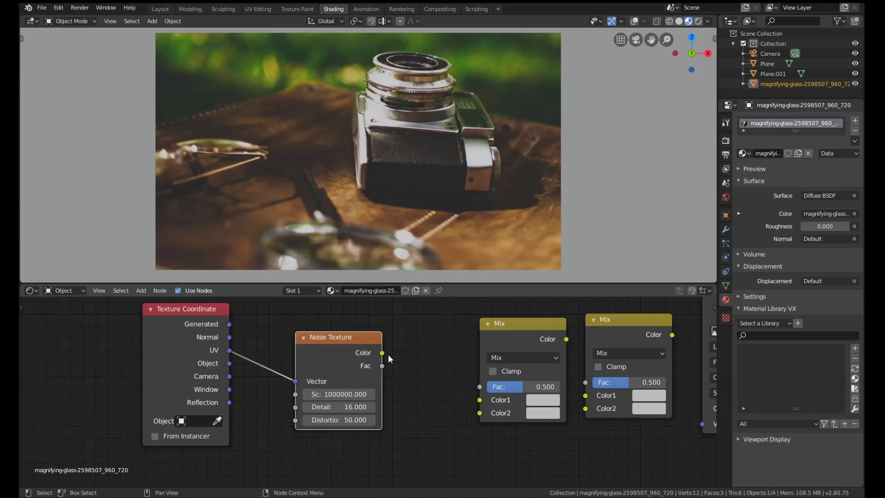
Link the Noise output into the first Mix node at Fac 1.000, and its output into the second Mix.
drag(383, 369, 561, 386)
drag(514, 328, 432, 335)
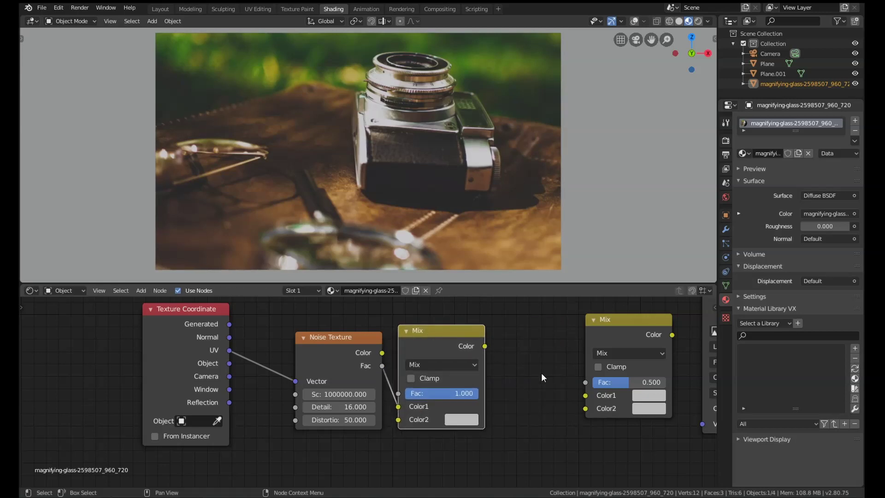
middle_drag(542, 373, 424, 377)
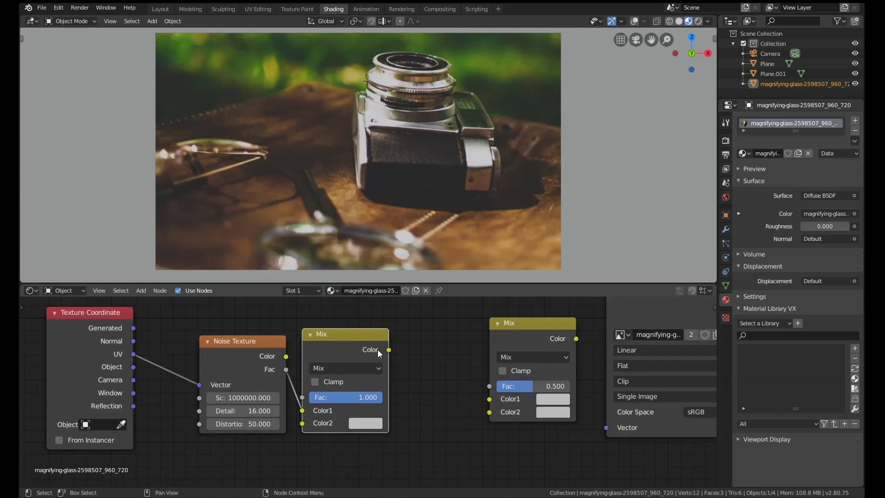
drag(389, 349, 482, 414)
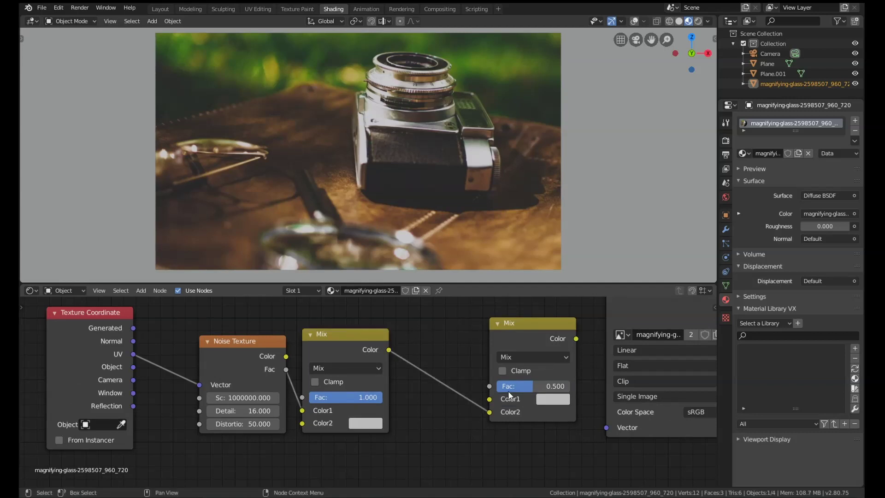
scroll(415, 375, up, 1)
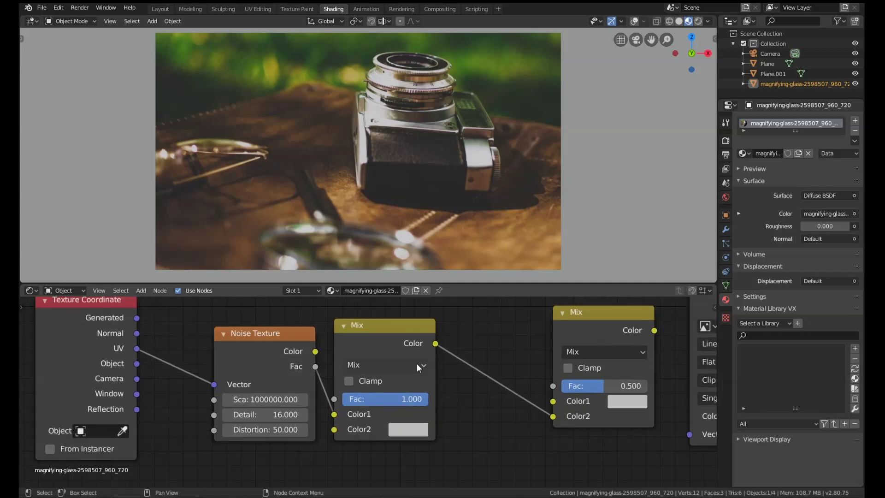
Set the first Mix node's blend type to Subtract and the second's to Add.
click(417, 364)
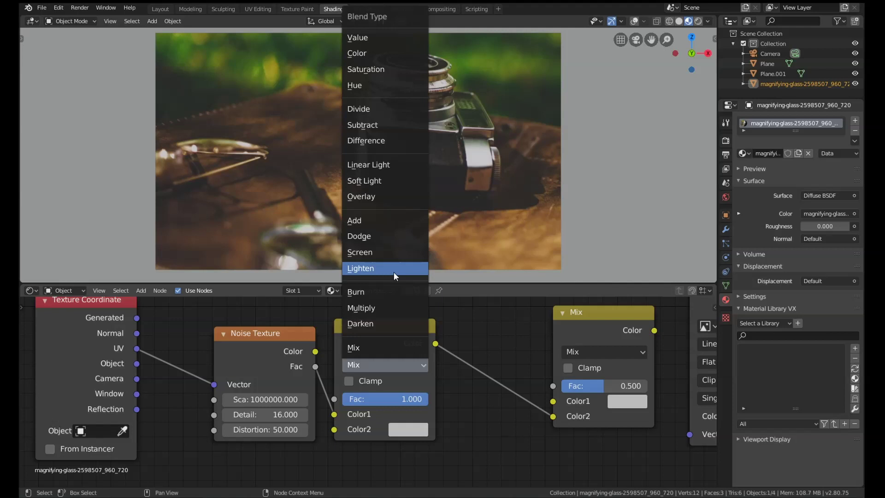
click(395, 126)
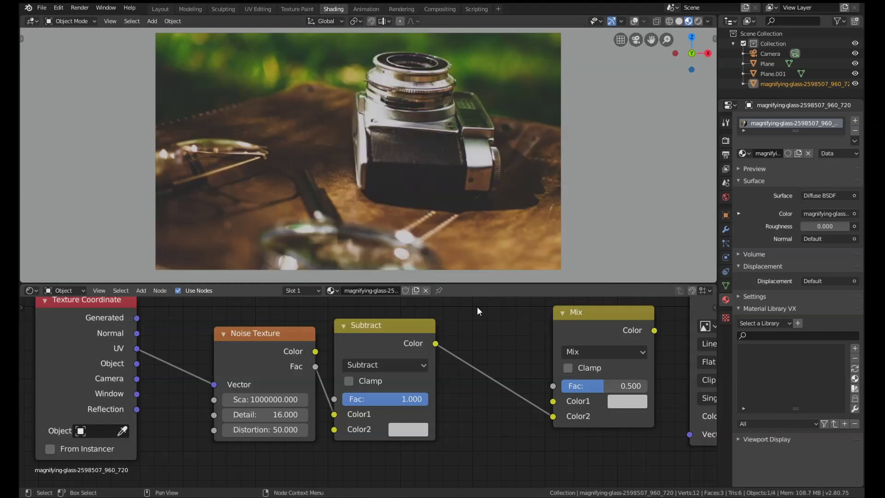
middle_drag(477, 306, 334, 366)
click(455, 387)
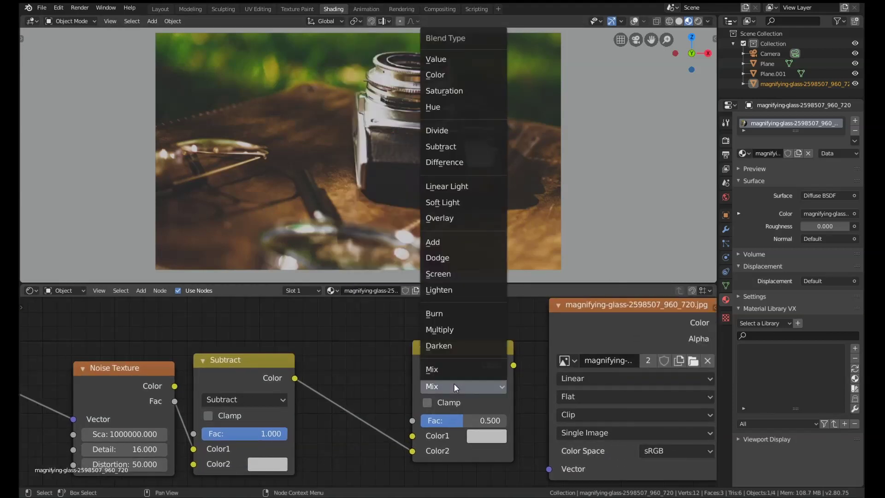
click(459, 243)
scroll(438, 337, down, 2)
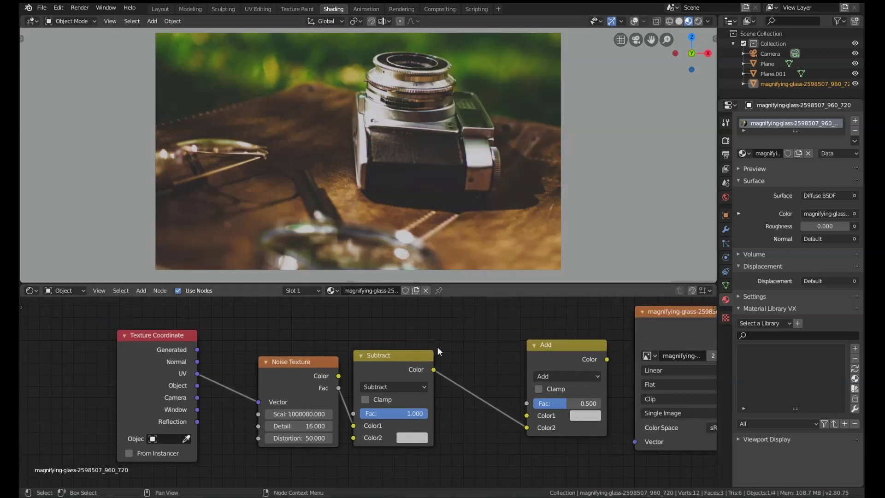
Move Noise and Subtract lower, link UV to the Add node's Color1, and set its Fac to 0.
shift+click(420, 421)
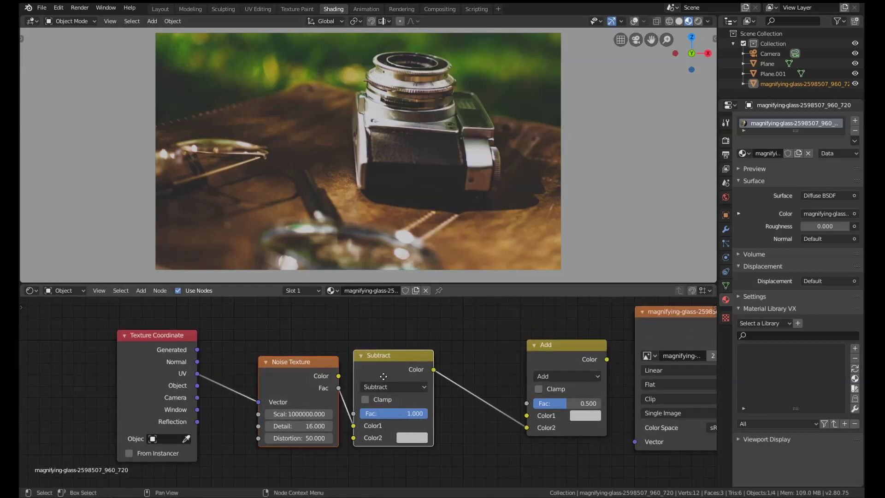
drag(384, 377, 390, 423)
drag(199, 375, 531, 416)
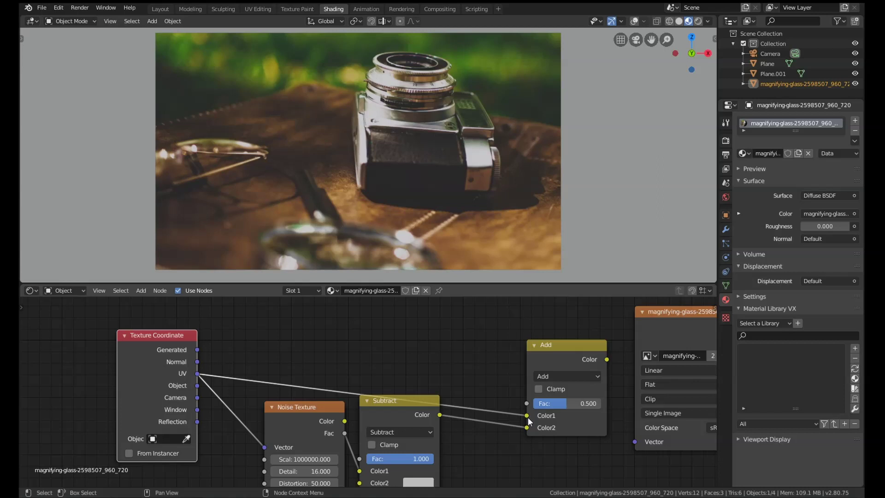
drag(571, 345, 511, 335)
click(507, 393)
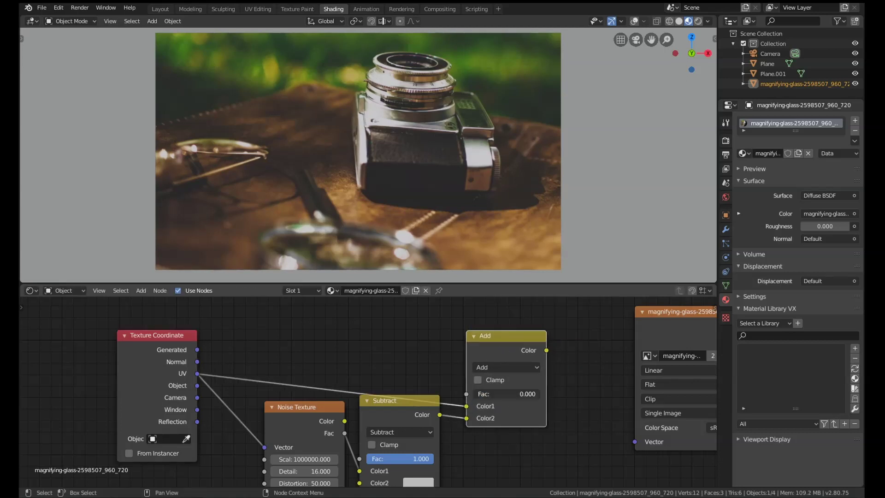
text(0)
key(Return)
Connect the Add node's Color output to the Image Texture's Vector input.
middle_drag(581, 372, 386, 375)
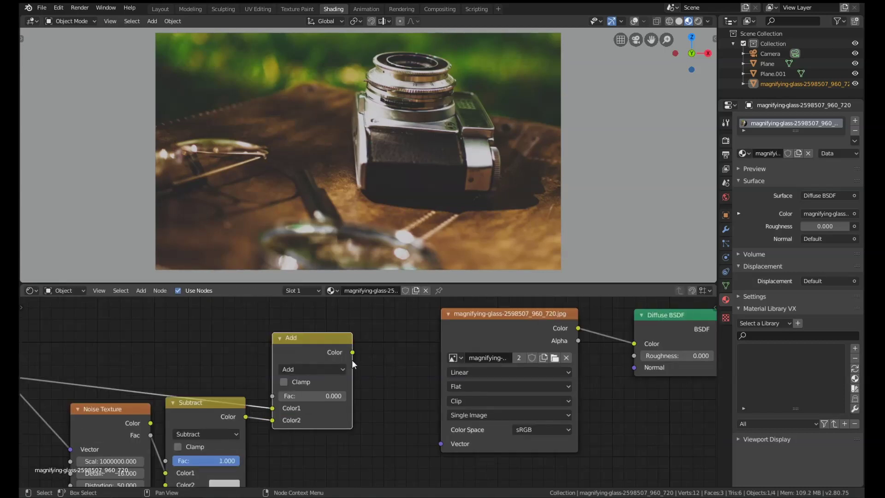
drag(352, 353, 444, 446)
middle_drag(549, 315, 413, 339)
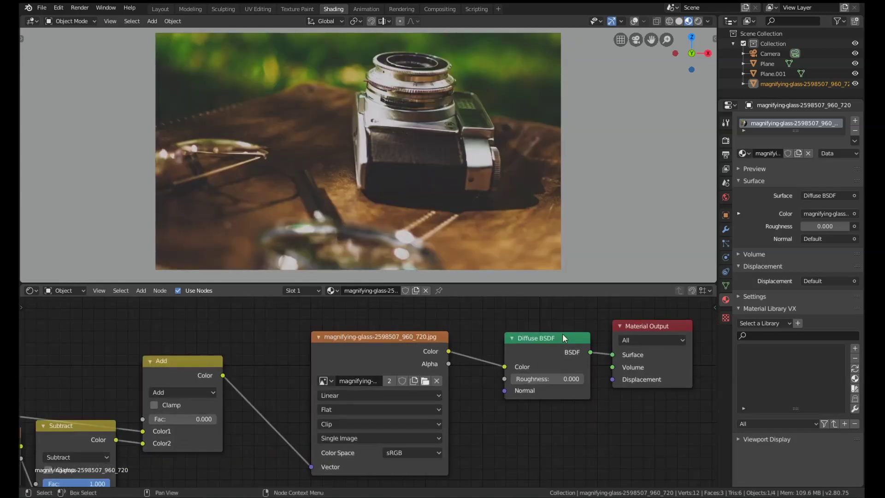
middle_drag(579, 341, 607, 339)
scroll(495, 334, down, 2)
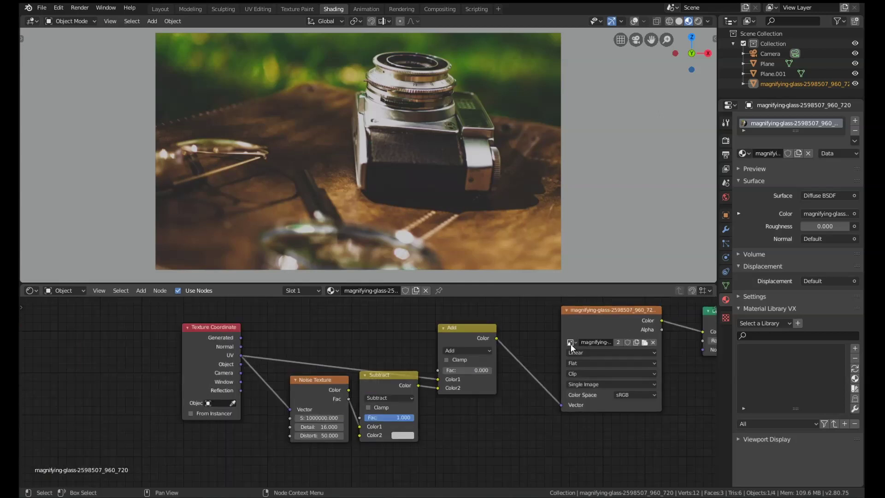
scroll(494, 333, up, 2)
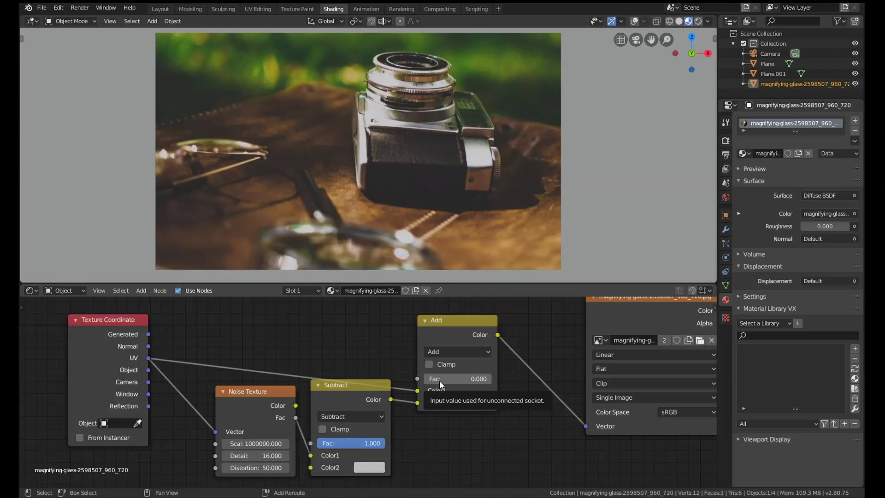
Raise the Add node's Fac to 0.117 and check the grainy blur on the photo.
shift+drag(439, 381, 451, 381)
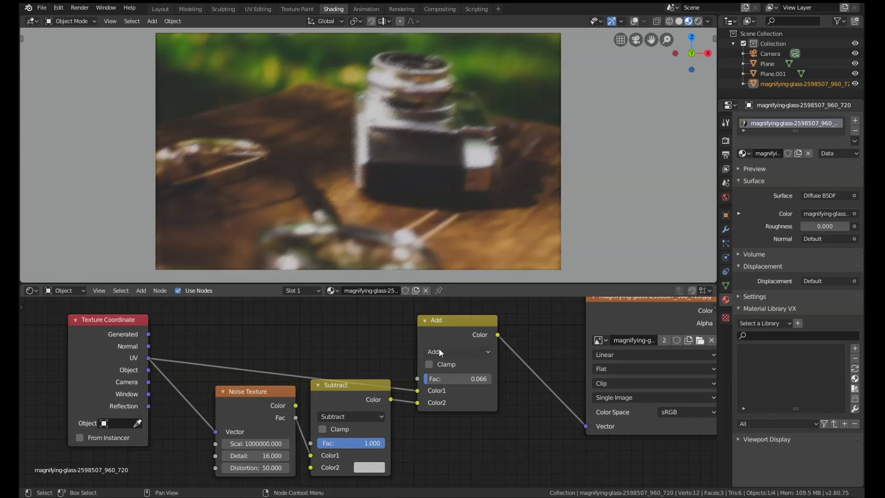
scroll(412, 141, up, 6)
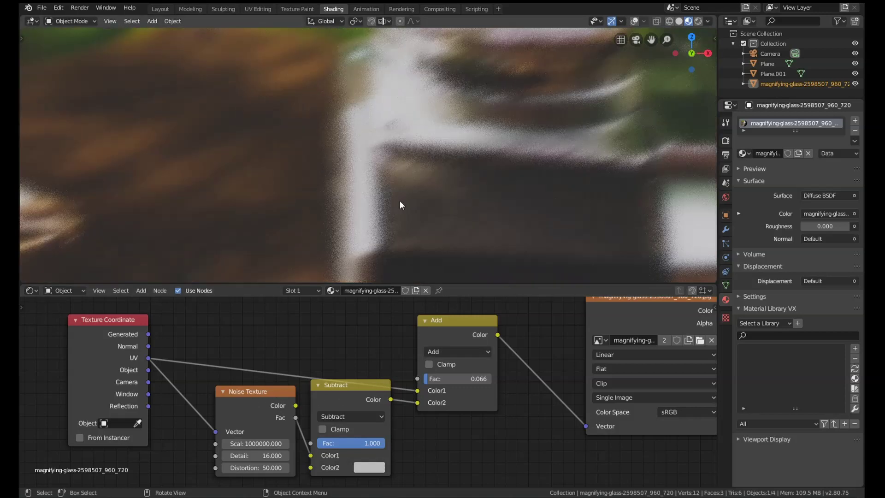
scroll(399, 205, up, 2)
scroll(388, 197, down, 2)
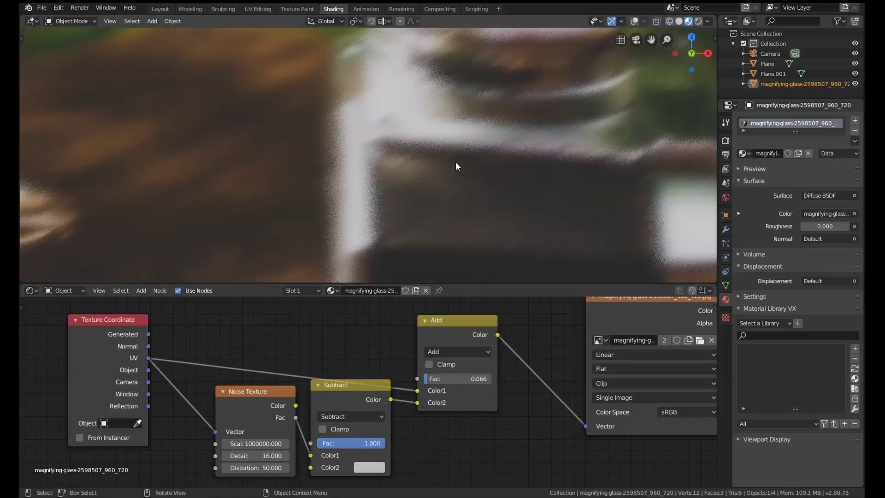
drag(432, 380, 434, 382)
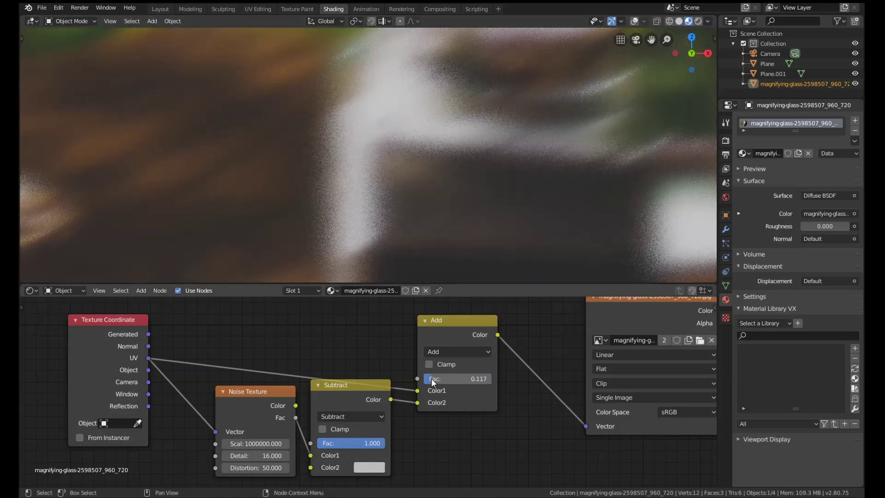
scroll(276, 459, up, 2)
Set the Noise Texture's Distortion to 100 and Detail to 16.
click(266, 450)
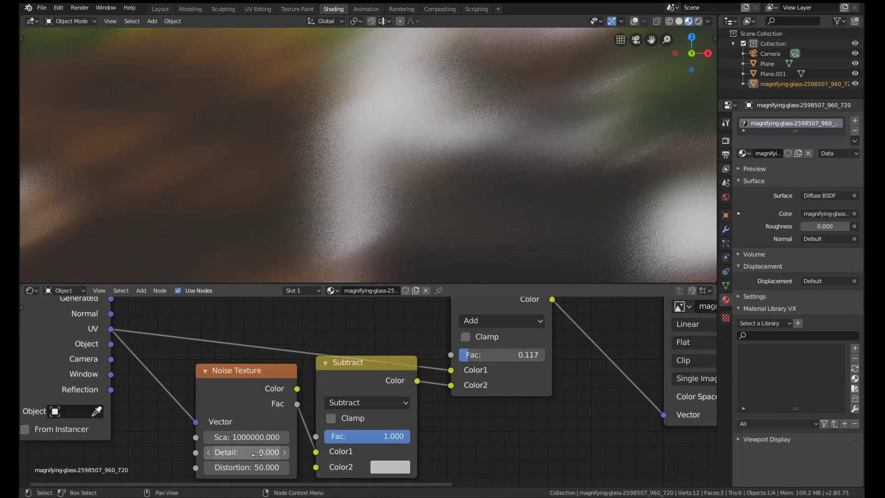
double_click(248, 467)
text(0)
key(Return)
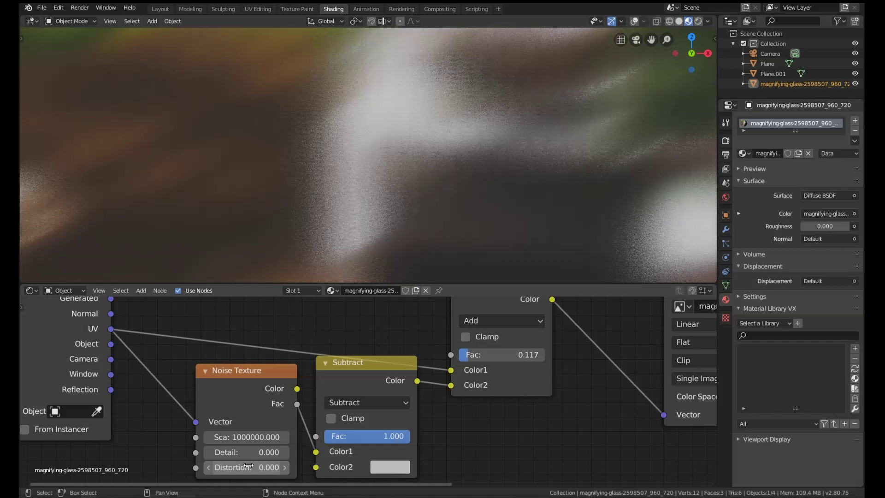
double_click(252, 467)
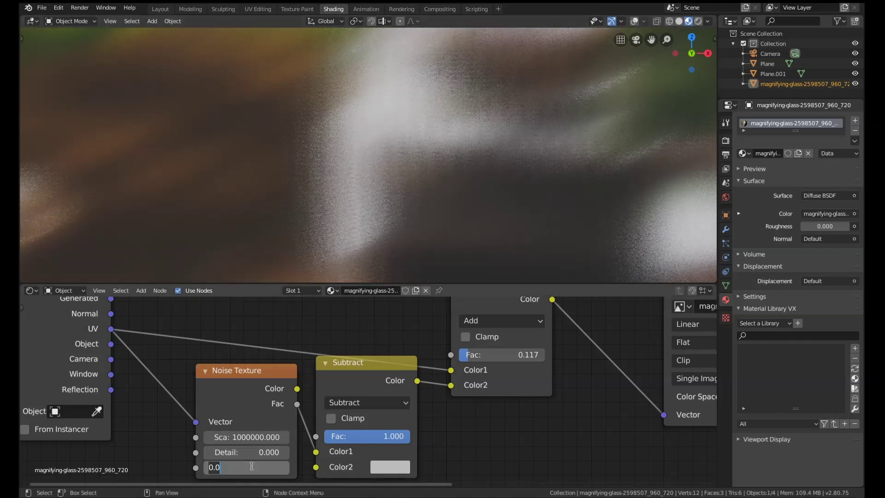
text(100)
key(Return)
double_click(244, 451)
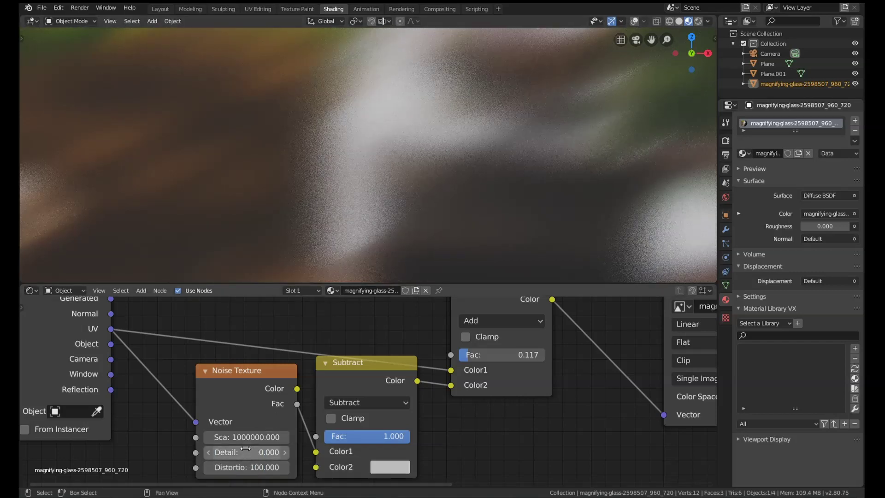
text(16)
key(Return)
Raise the Add Fac to 0.179 in camera view, then move the view to the normal-map plane.
key(KP_0)
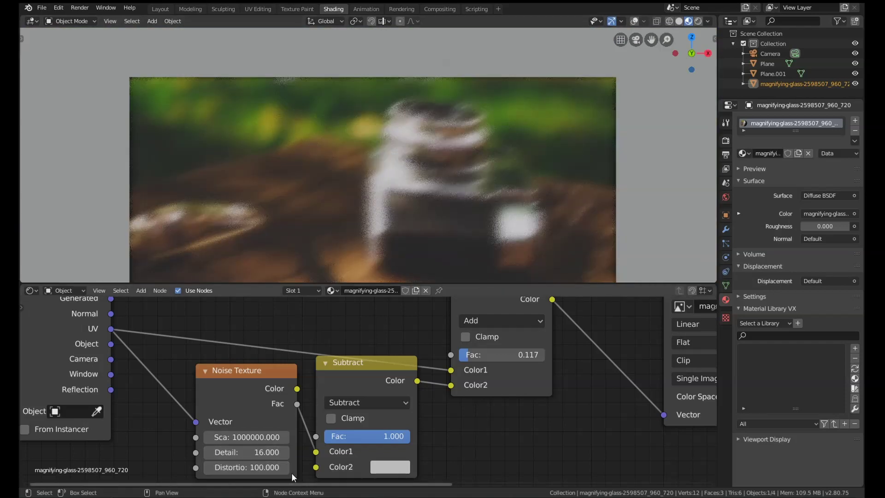
shift+middle_drag(499, 234, 483, 177)
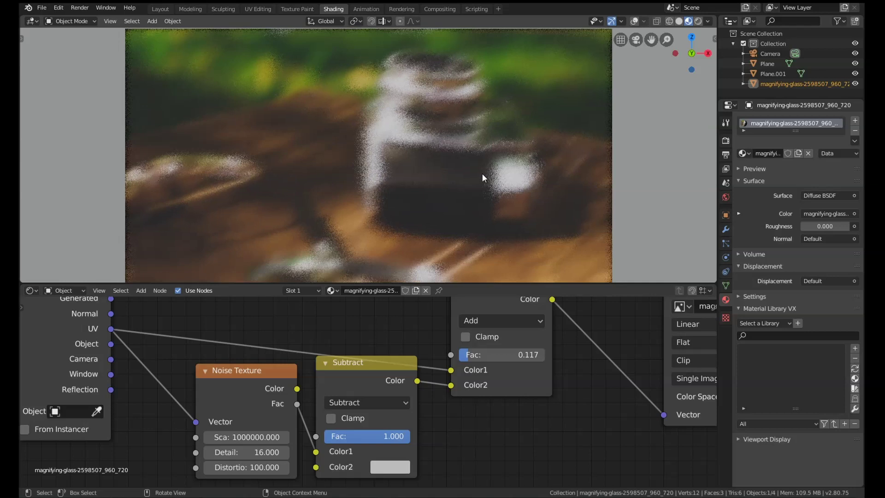
scroll(482, 173, down, 3)
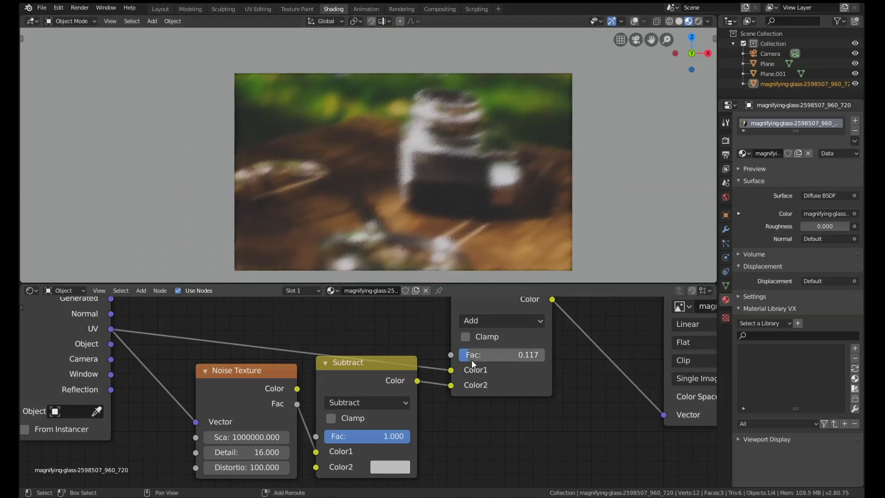
drag(503, 354, 530, 355)
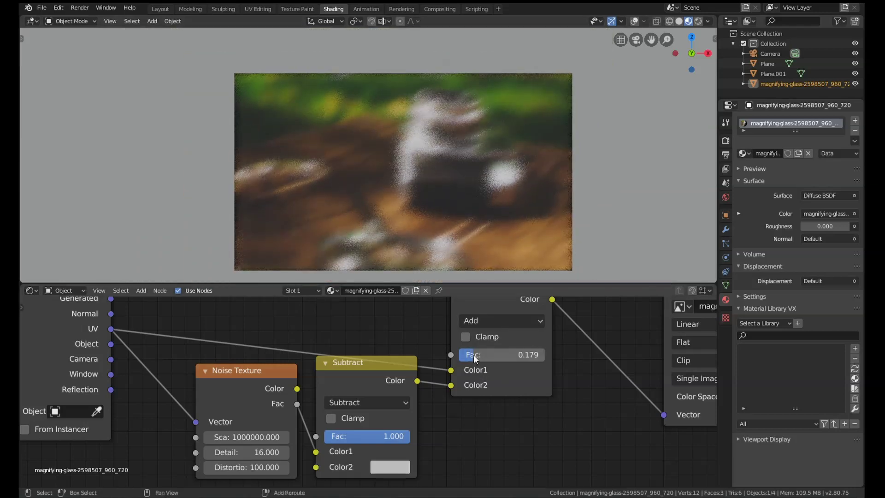
scroll(482, 192, down, 1)
shift+middle_drag(617, 203, 38, 193)
scroll(415, 213, up, 2)
shift+middle_drag(415, 213, 383, 205)
scroll(382, 202, up, 1)
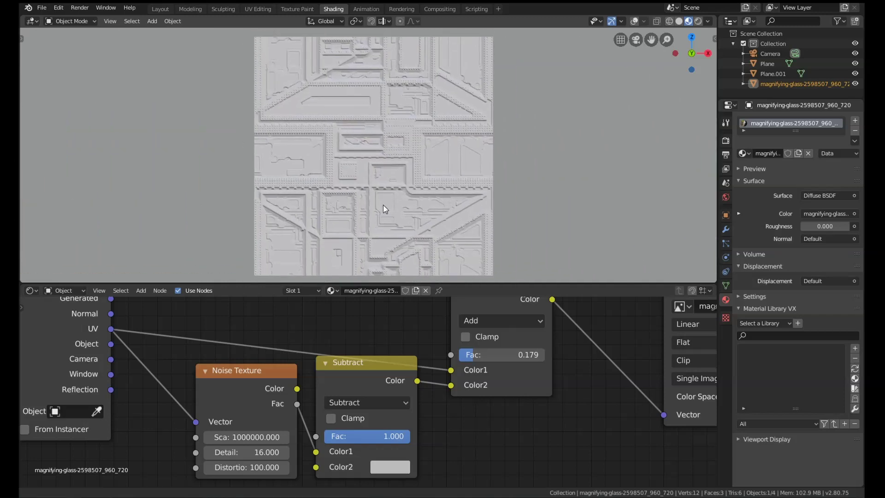
Select the sci-fi normal-map plane and set its material's Add Fac to 0.100.
click(434, 159)
middle_drag(582, 329, 433, 364)
mouse_move(402, 360)
mouse_down()
mouse_move(438, 360)
mouse_move(412, 360)
mouse_up()
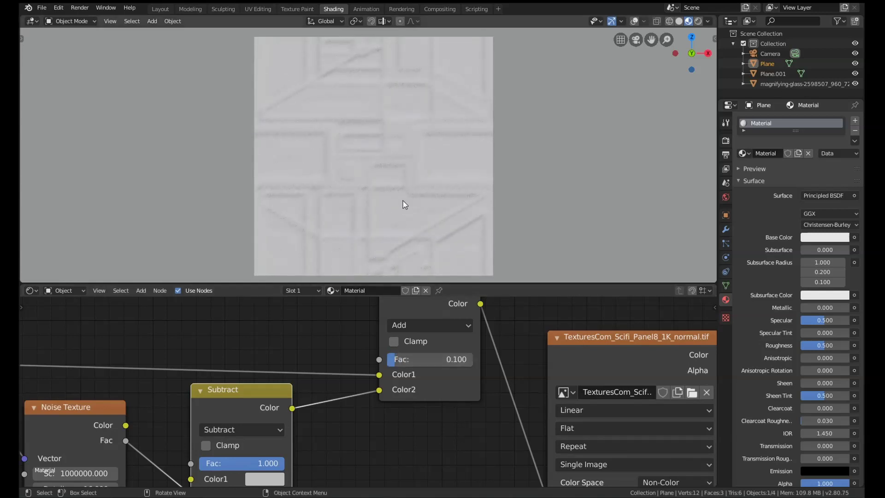
scroll(422, 185, up, 5)
scroll(421, 185, down, 6)
scroll(421, 186, up, 2)
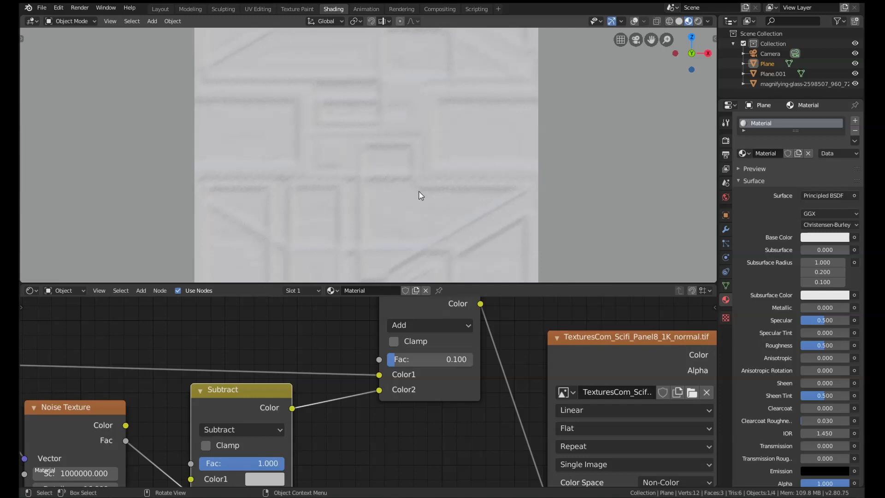
scroll(425, 190, down, 1)
scroll(457, 203, down, 1)
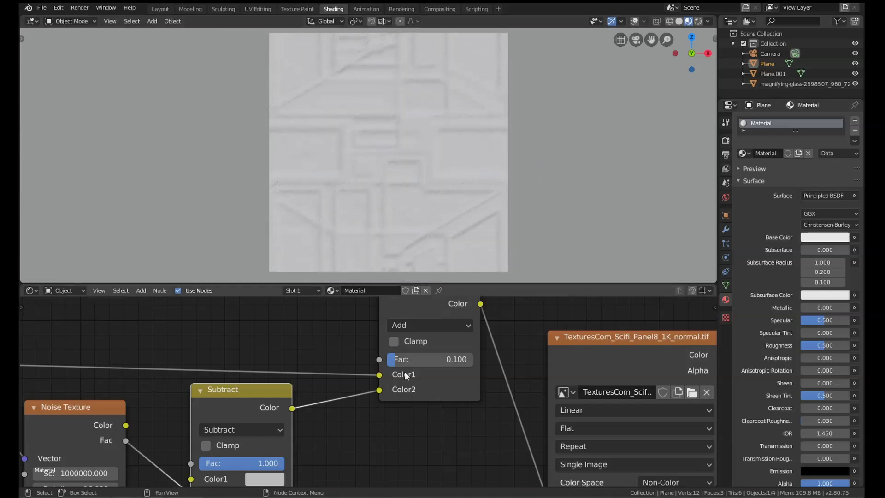
Select the Voronoi plane Plane.001 and frame its node chain around the Voronoi Texture.
shift+middle_drag(611, 182, 352, 192)
click(415, 221)
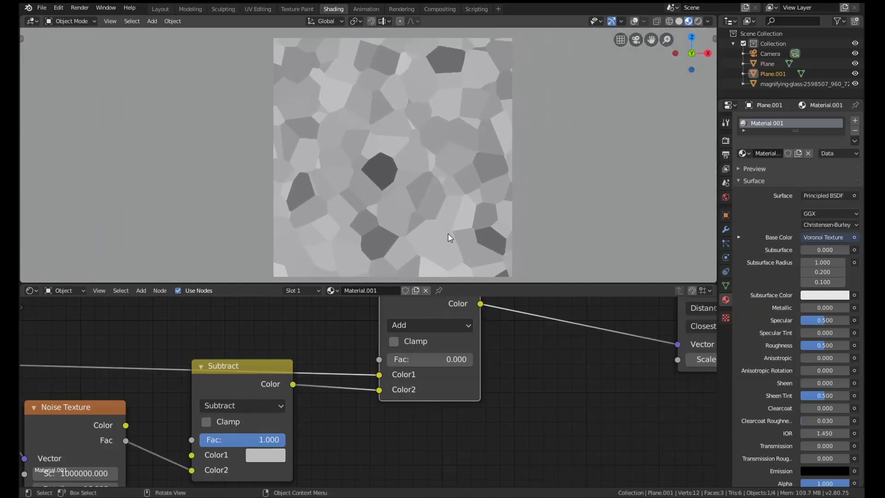
scroll(584, 339, down, 3)
middle_drag(587, 367, 473, 381)
scroll(473, 380, down, 2)
middle_drag(544, 332, 463, 339)
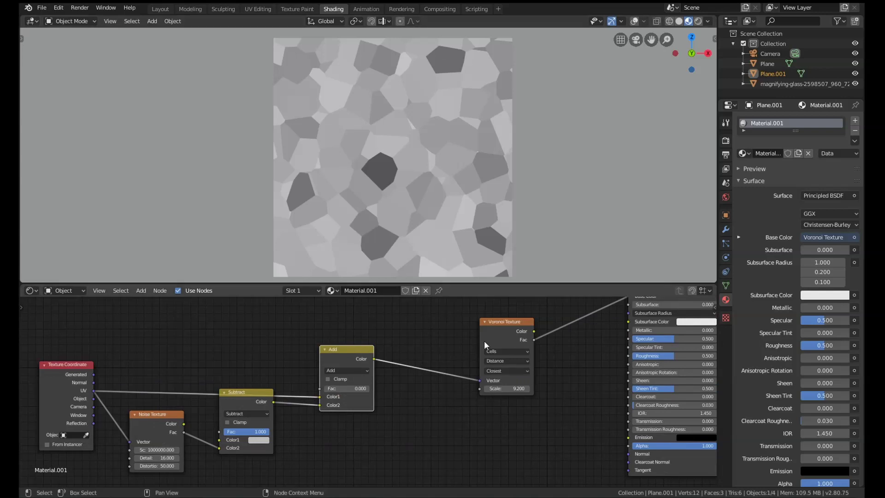
scroll(507, 327, up, 2)
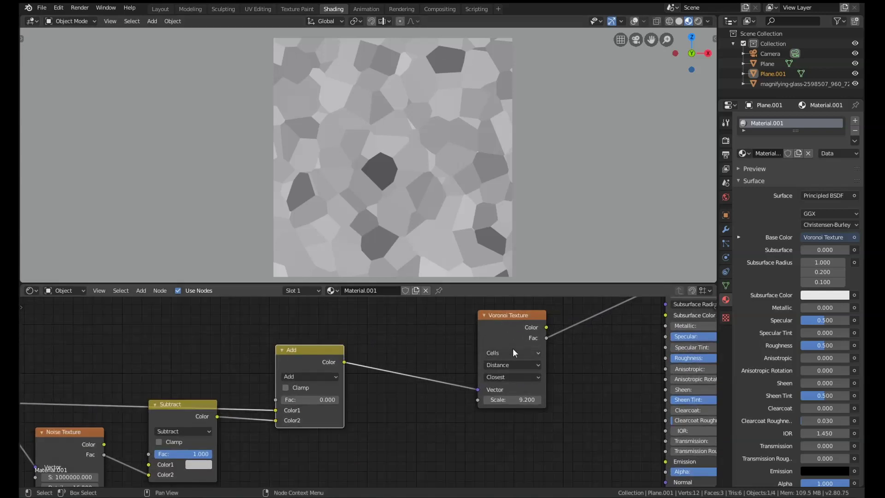
Raise the Voronoi Scale for smaller cells and set the Add Fac to 0.375.
mouse_move(512, 400)
mouse_down()
mouse_move(535, 399)
mouse_move(502, 400)
mouse_move(519, 399)
mouse_up()
middle_drag(350, 401, 558, 401)
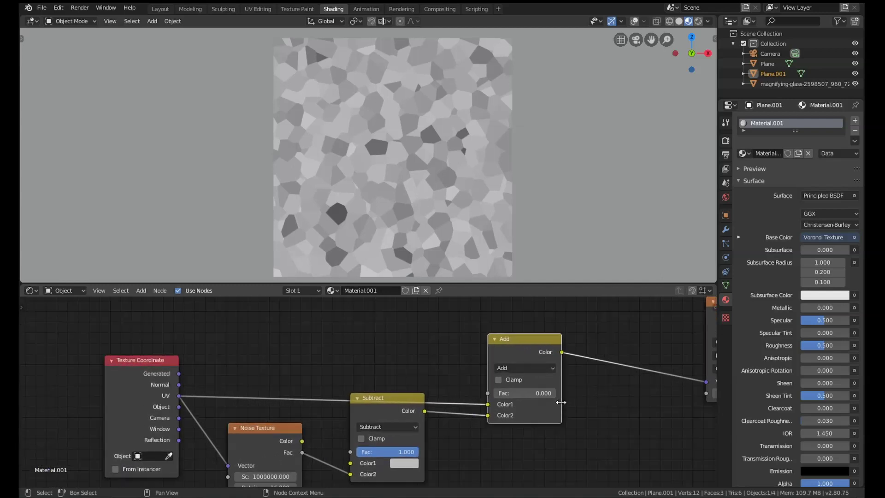
scroll(552, 400, up, 1)
drag(494, 393, 514, 393)
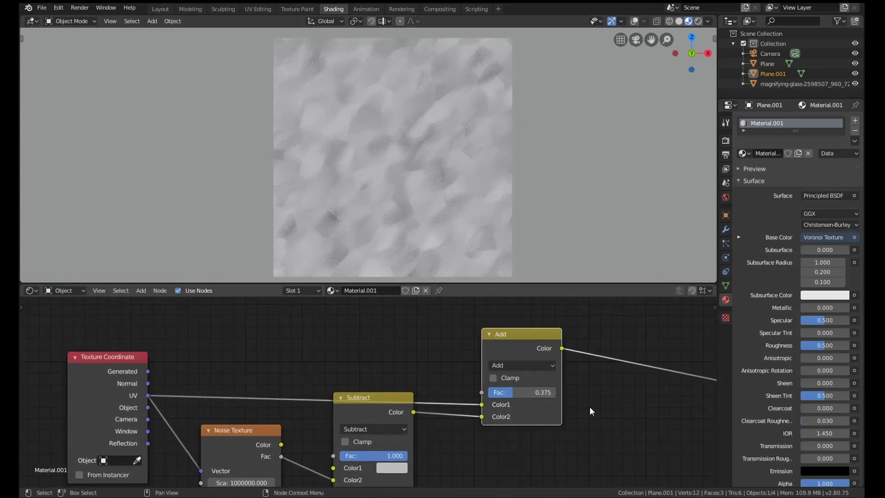
Raise the Voronoi Texture node's Scale to 18.800 for finer blurred cells on Plane.001.
middle_drag(594, 408, 266, 410)
drag(442, 395, 461, 394)
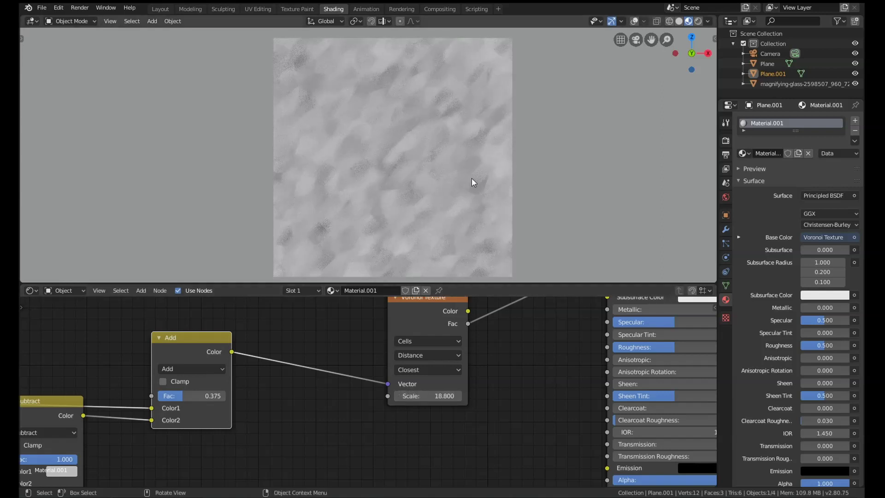
scroll(463, 182, up, 3)
scroll(380, 197, down, 4)
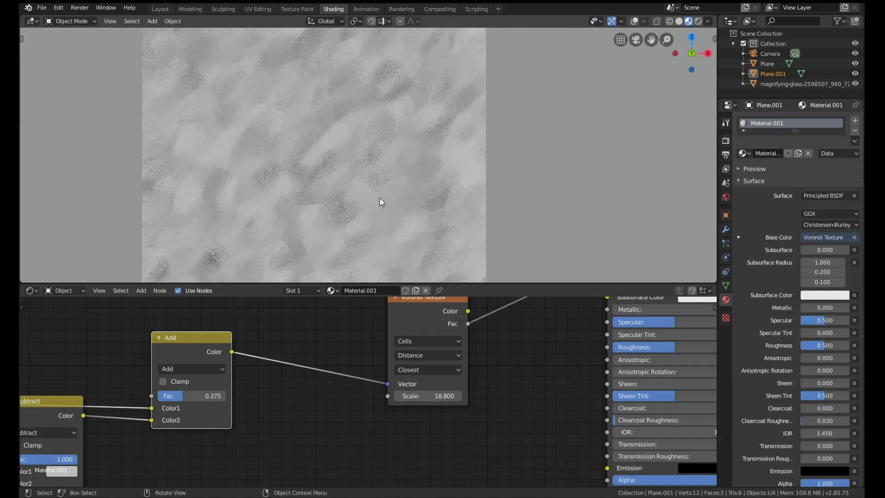